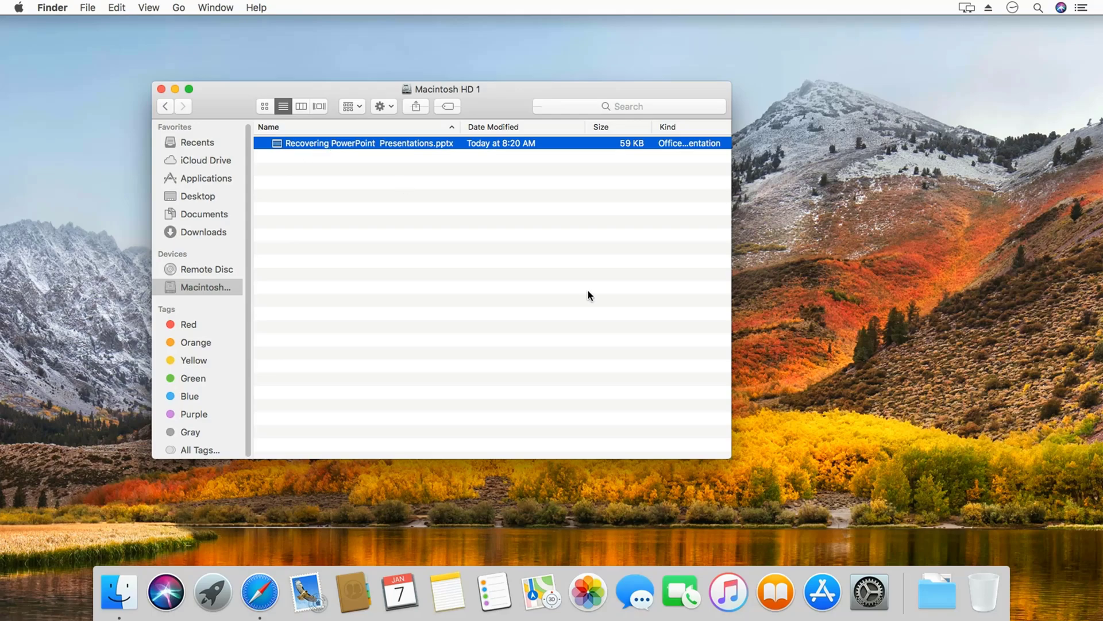
Step: Empty the Trash from the Dock so the deleted PowerPoint file is permanently erased
{"action": "right_click", "coordinate": [983, 585]}
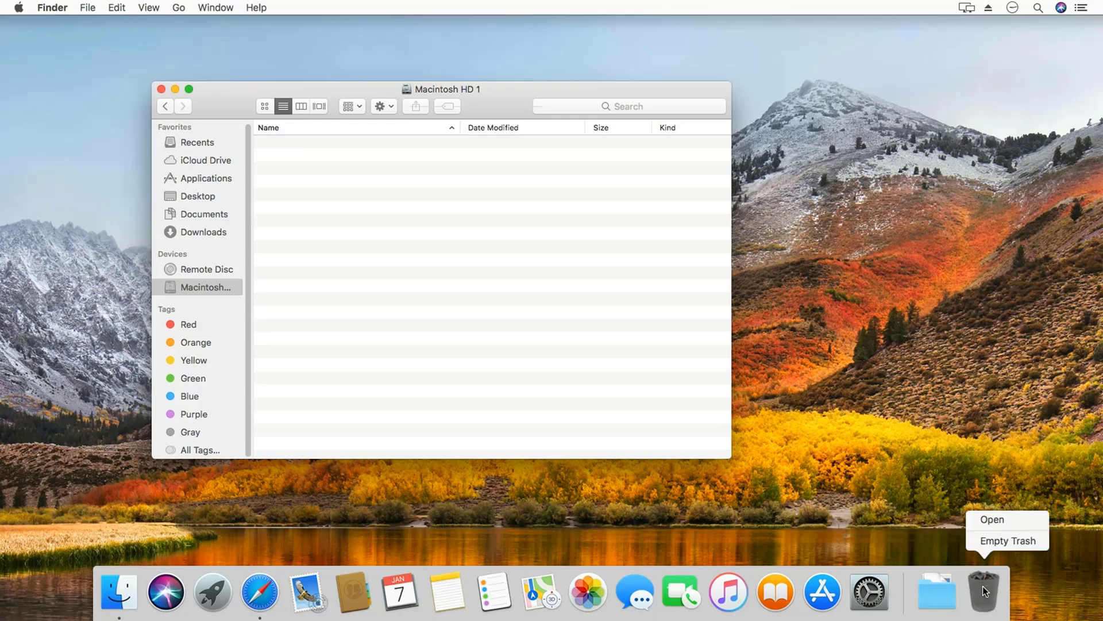
{"action": "left_click", "coordinate": [999, 549]}
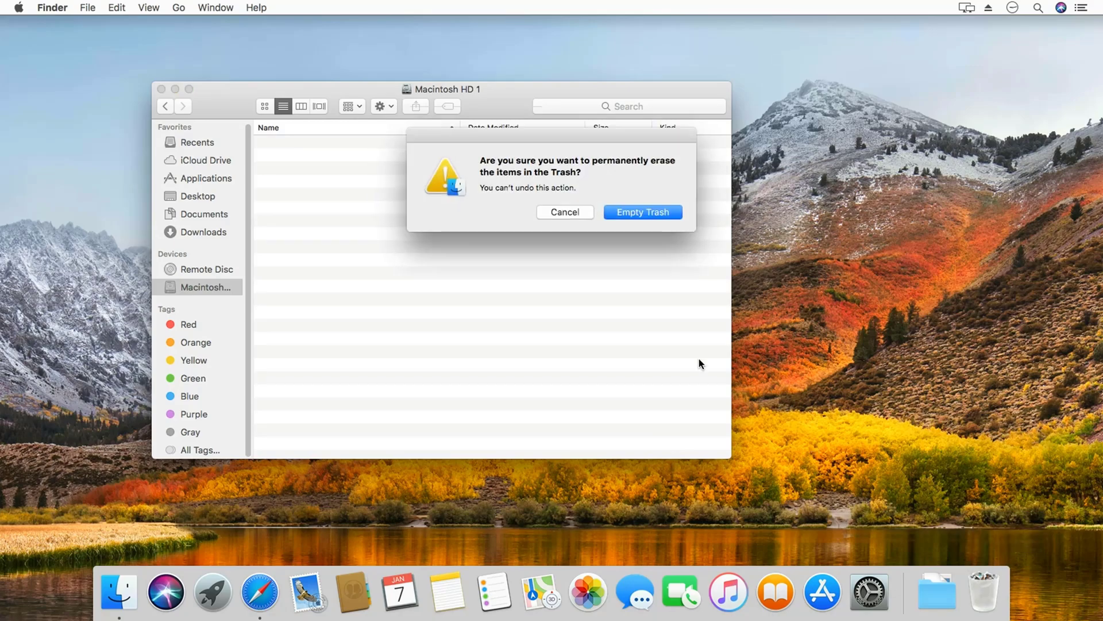
{"action": "left_click", "coordinate": [628, 212]}
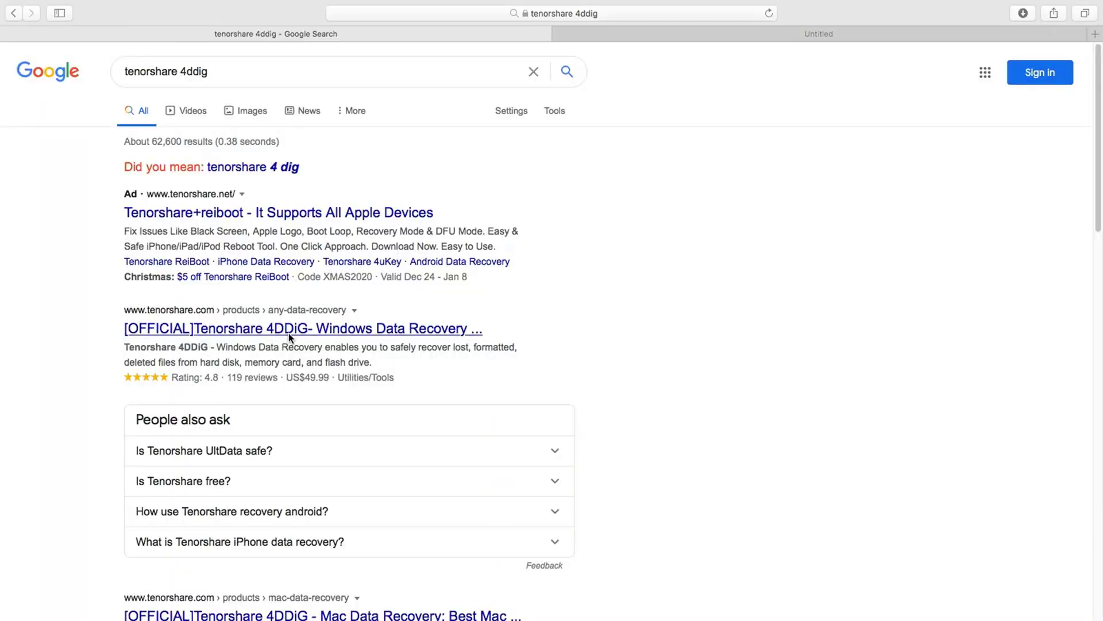
Step: Open the [OFFICIAL] Tenorshare 4DDiG result from the Google search listing
{"action": "left_click", "coordinate": [288, 334]}
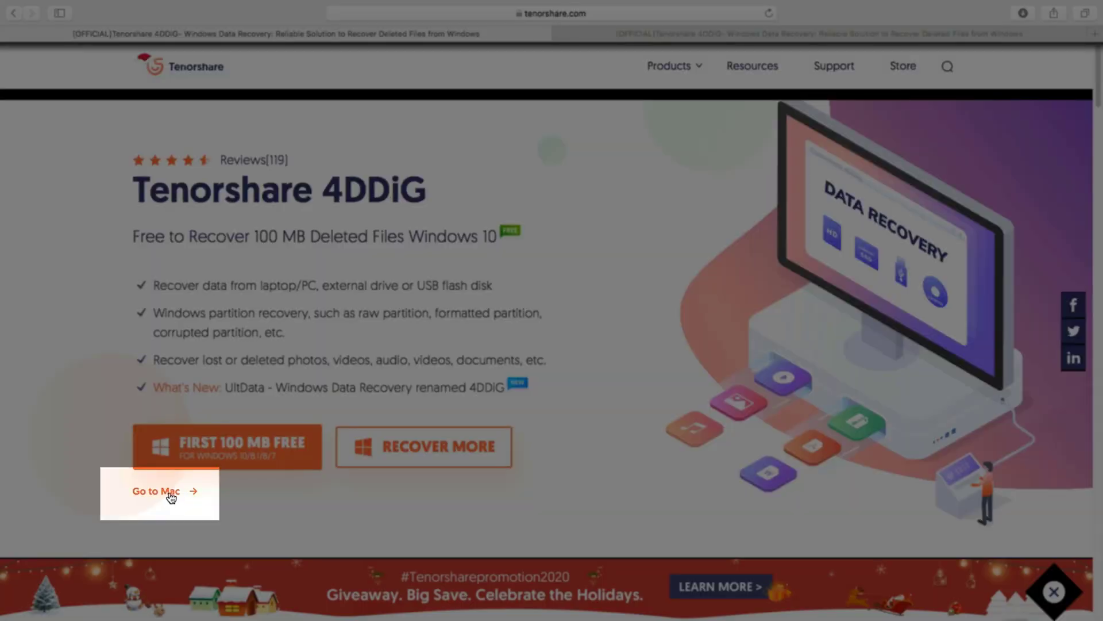
Step: Switch the product page to the Mac version and download the free macOS installer
{"action": "left_click", "coordinate": [169, 492]}
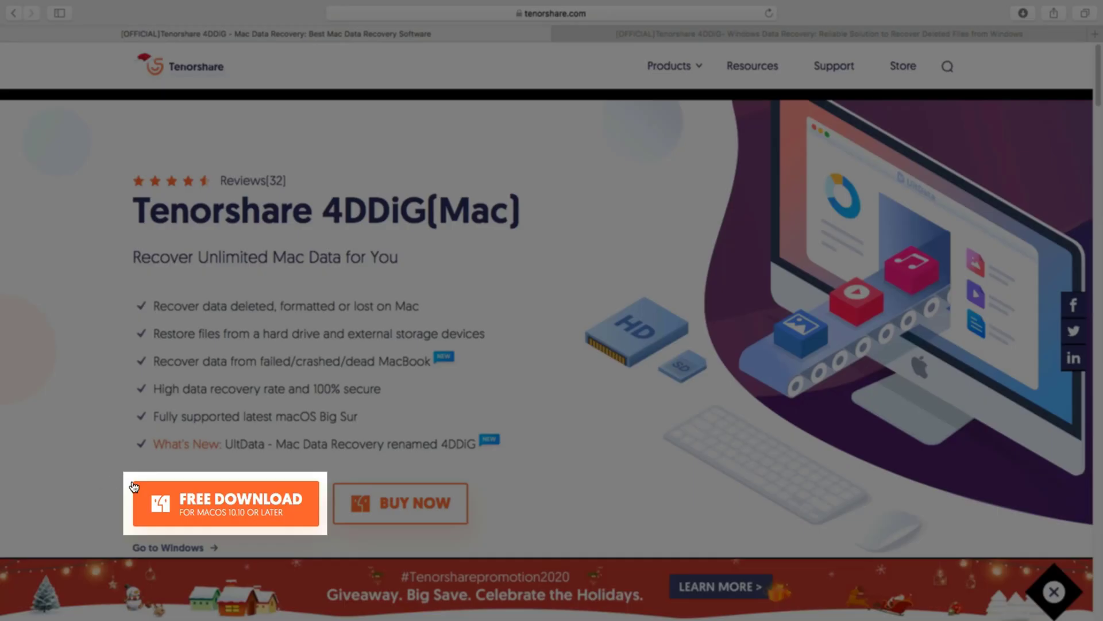
{"action": "left_click", "coordinate": [151, 495]}
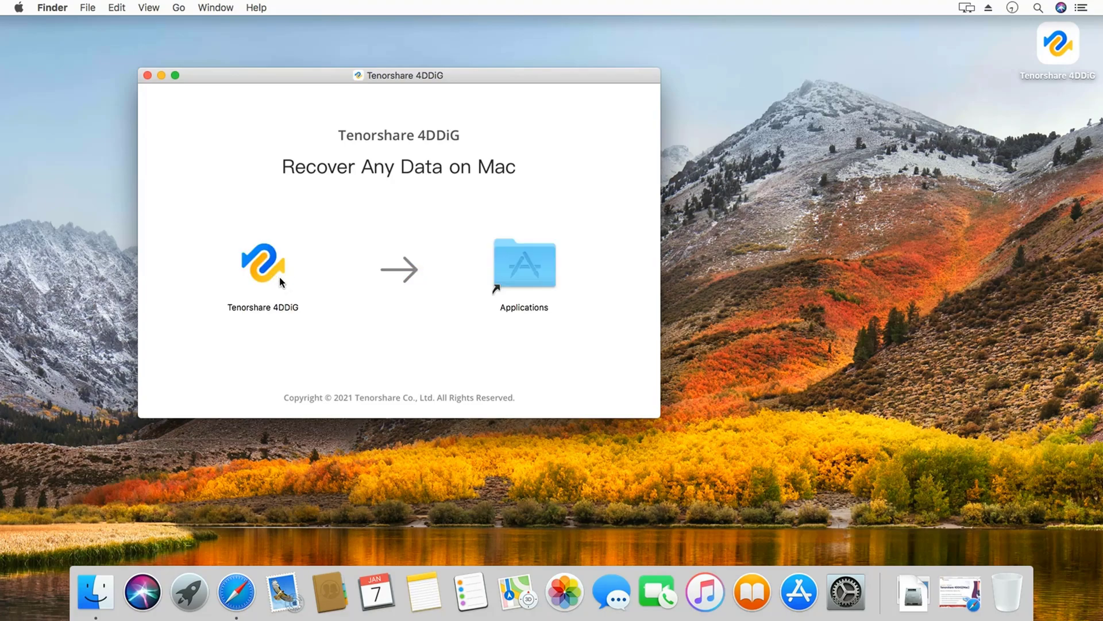
Step: Launch Tenorshare 4DDiG from the disk image, approve the security warning, and close the popped-up browser window
{"action": "left_click", "coordinate": [269, 263]}
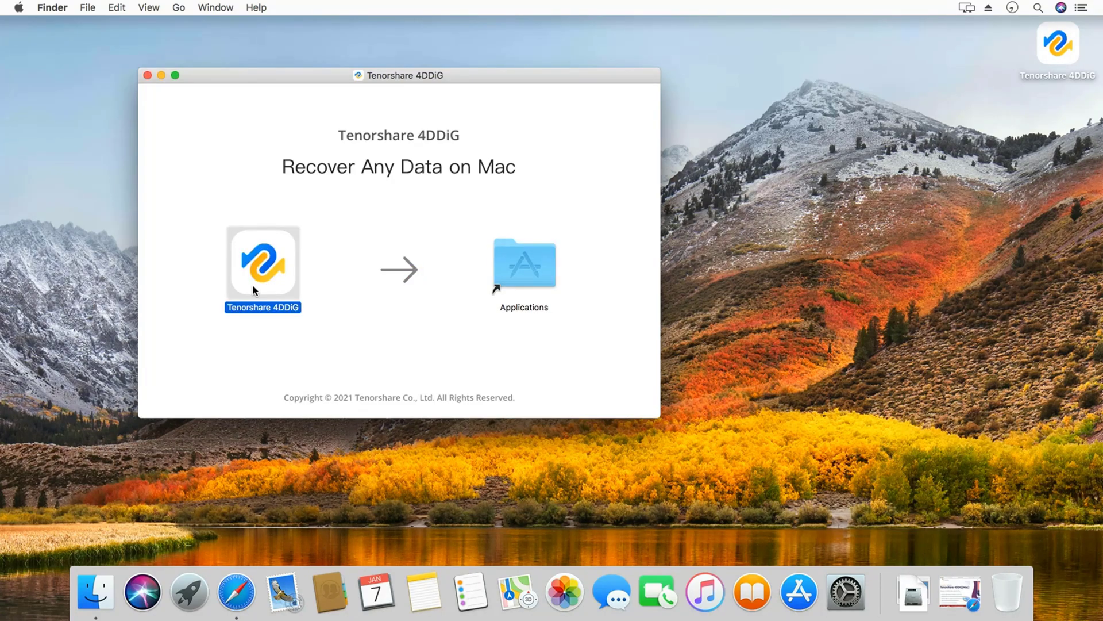
{"action": "double_click", "coordinate": [253, 285]}
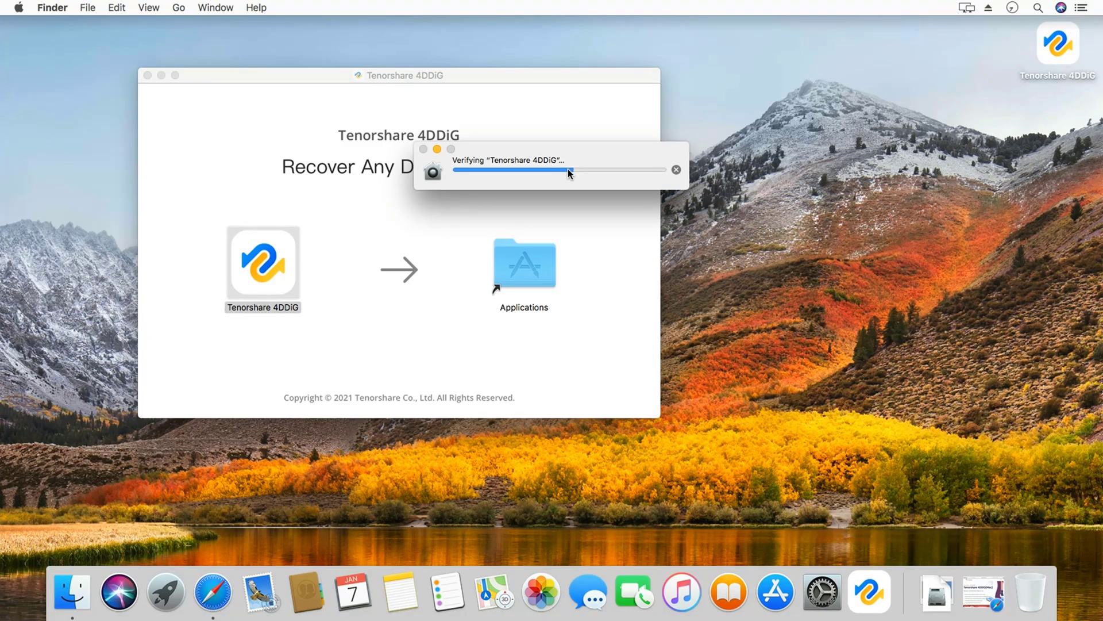
{"action": "left_click", "coordinate": [405, 217]}
{"action": "left_click", "coordinate": [686, 241]}
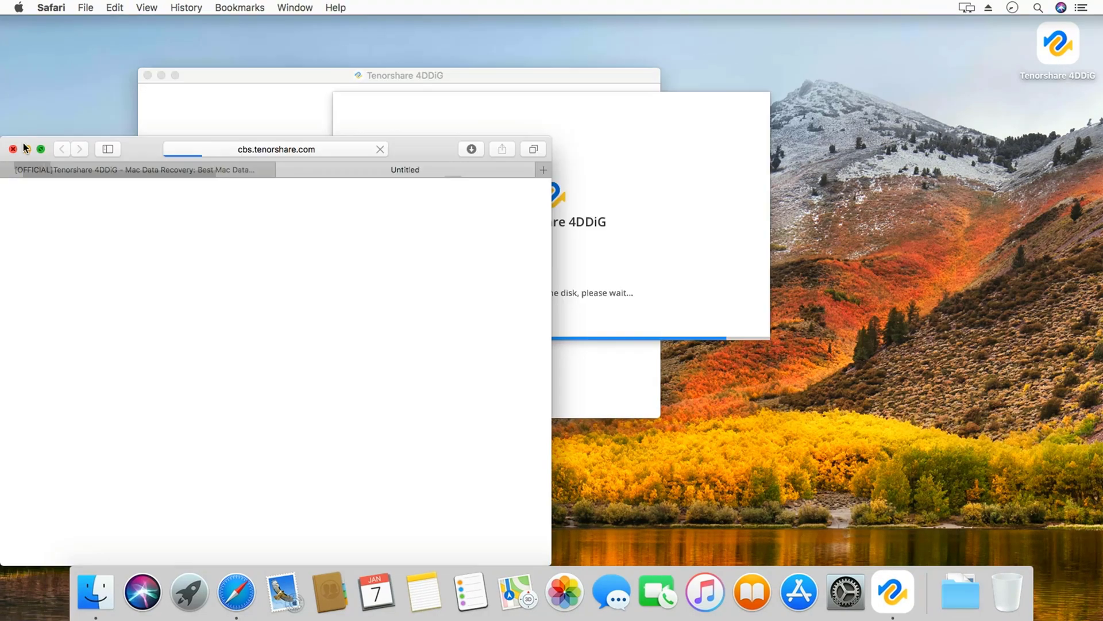
{"action": "left_click", "coordinate": [41, 149]}
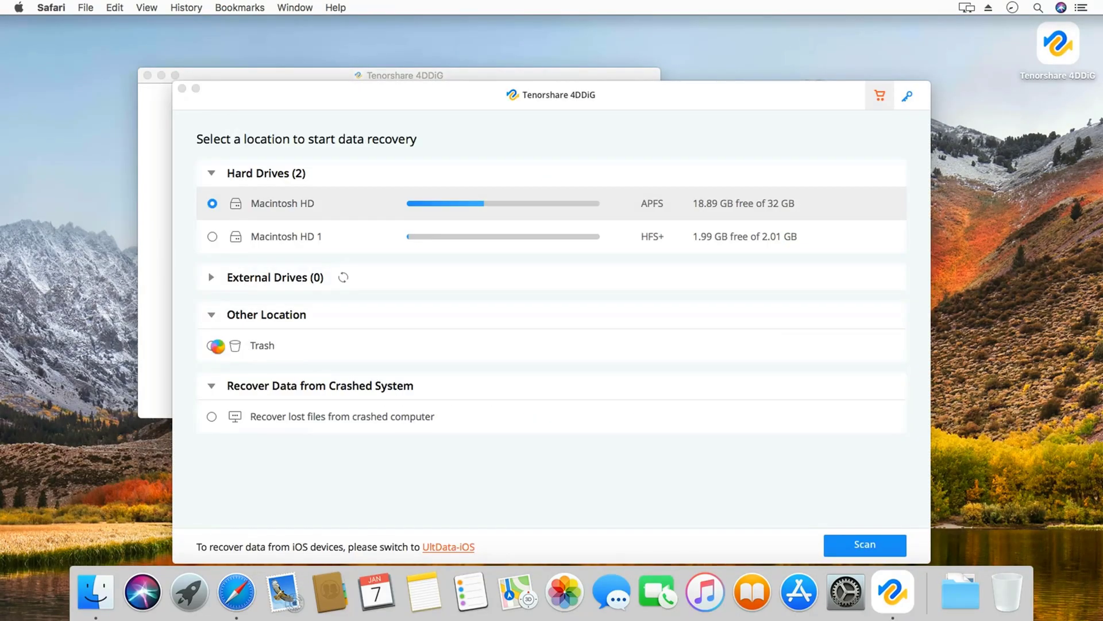
Step: Scan the Macintosh HD 1 drive in 4DDiG for deleted files and pick out the found pptx file
{"action": "left_click", "coordinate": [215, 346]}
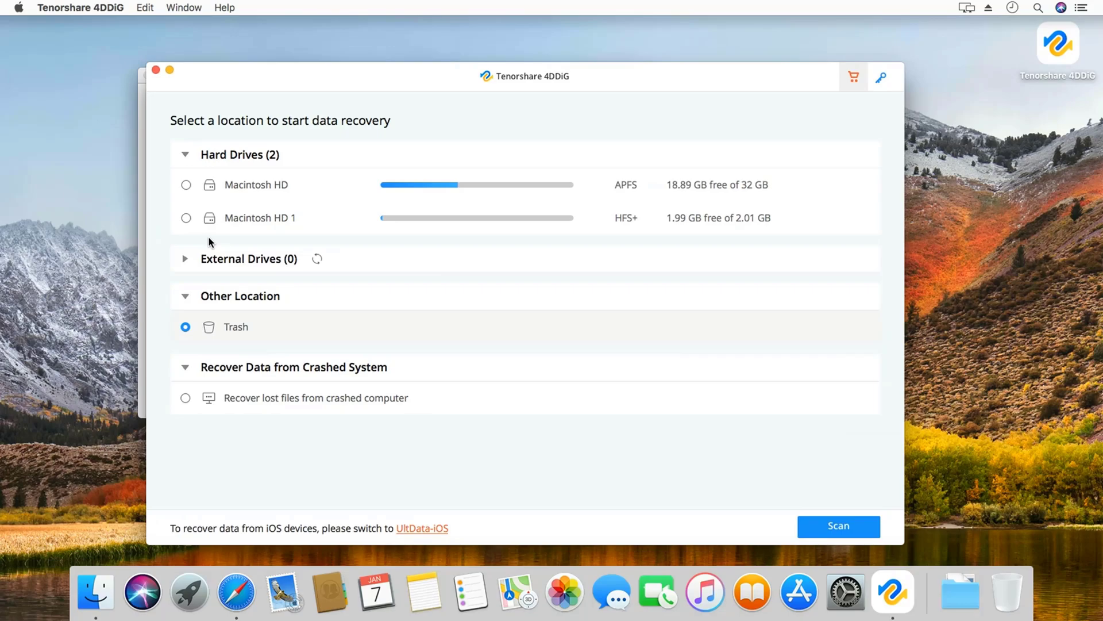
{"action": "left_click", "coordinate": [200, 226]}
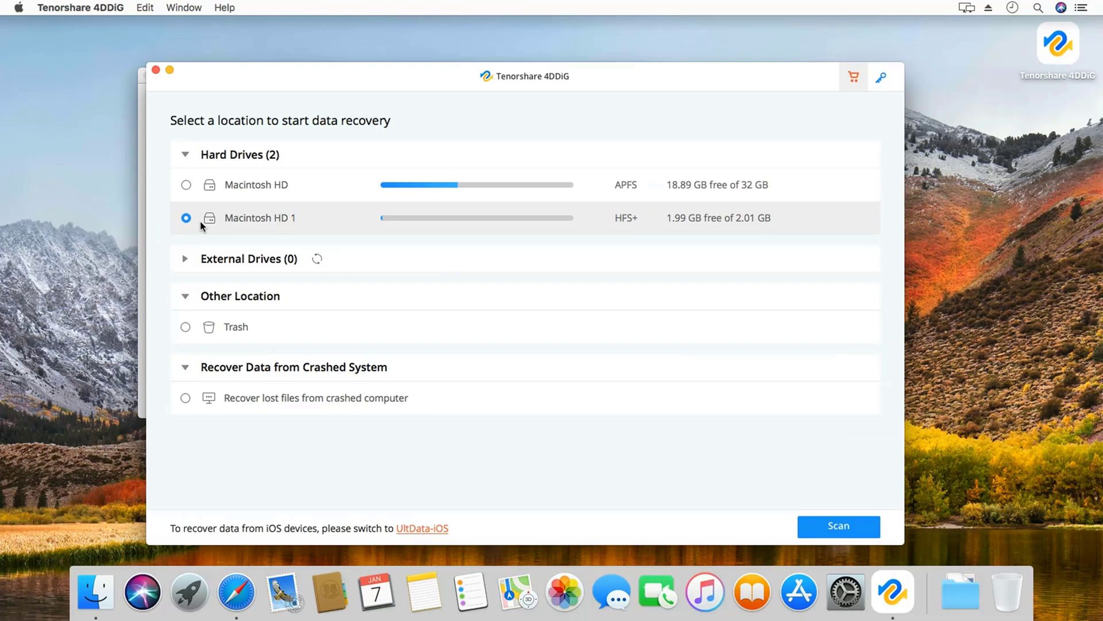
{"action": "left_click", "coordinate": [833, 527]}
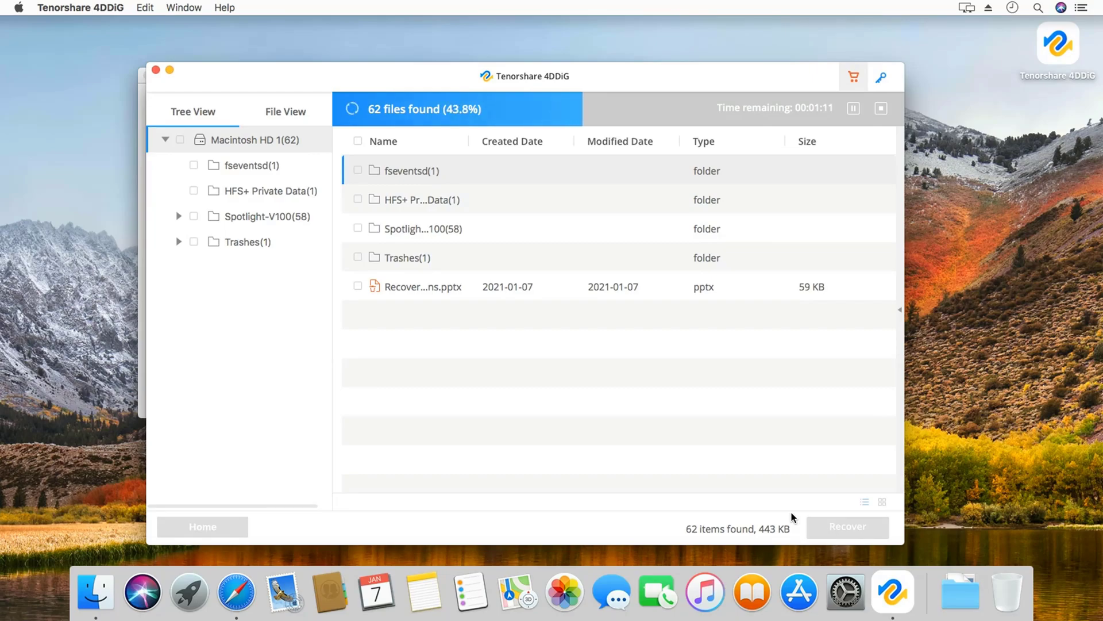
{"action": "left_click", "coordinate": [440, 290]}
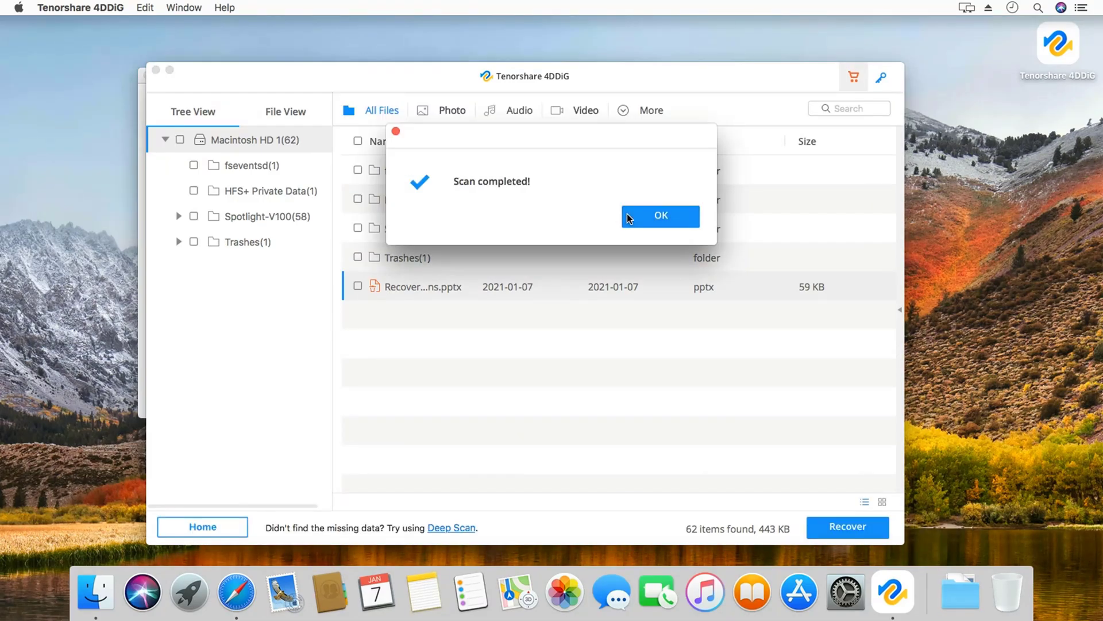
Step: In File View, go to Document > pptx and check the first pptx file
{"action": "left_click", "coordinate": [628, 218]}
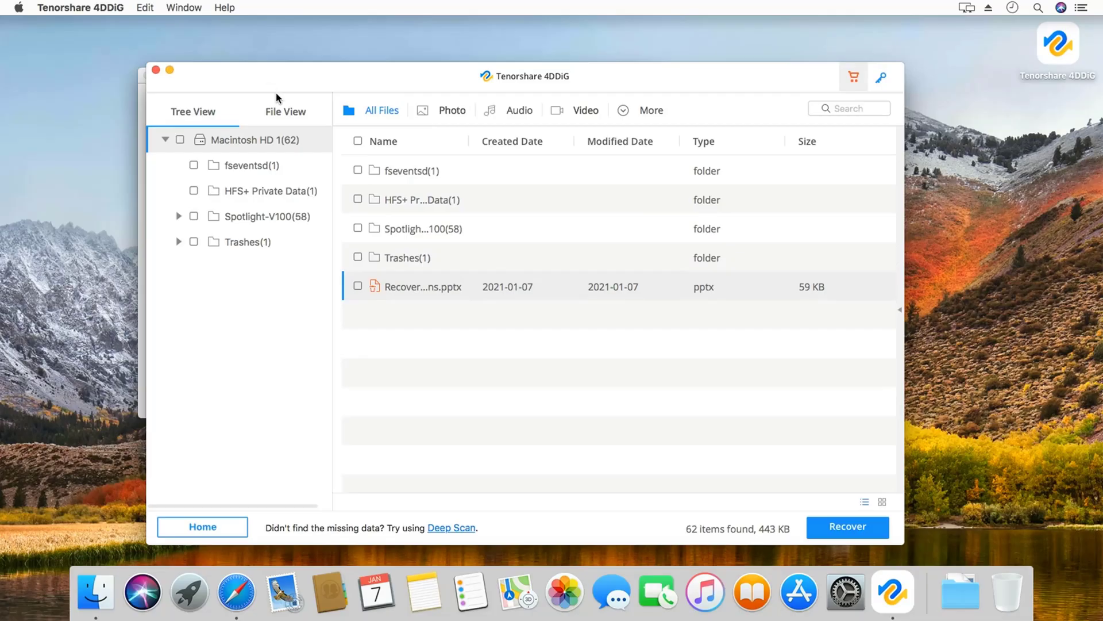
{"action": "left_click", "coordinate": [281, 111]}
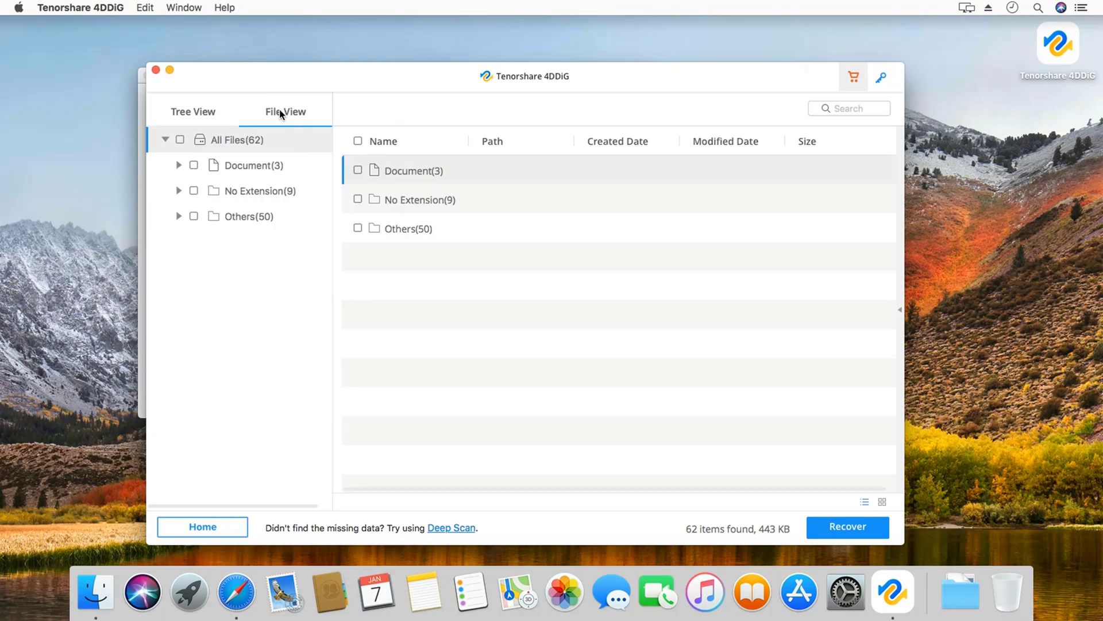
{"action": "double_click", "coordinate": [399, 171]}
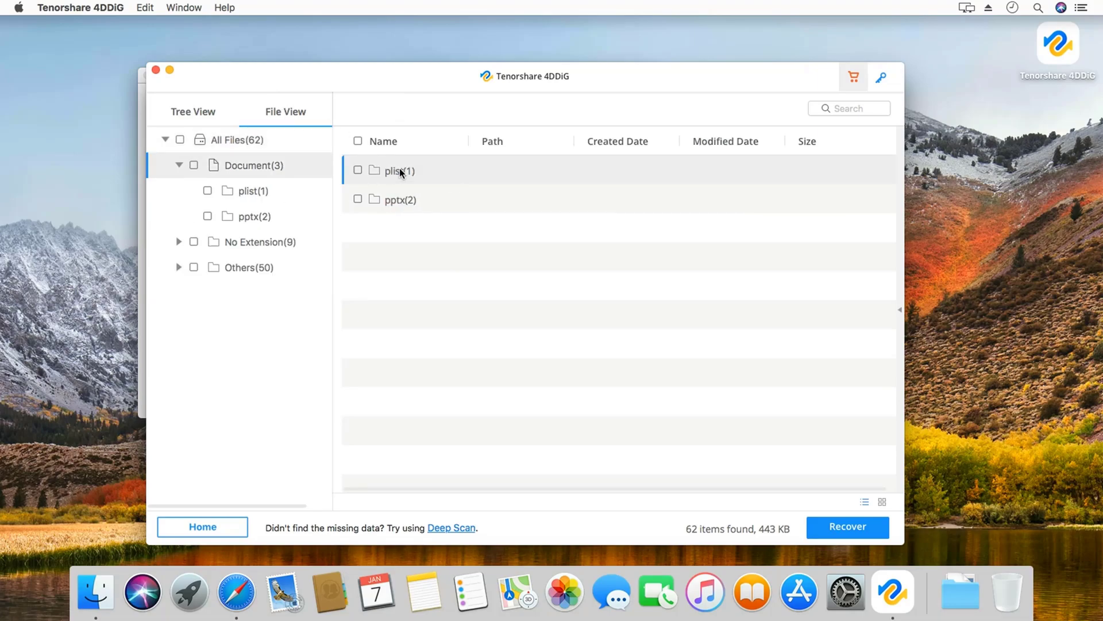
{"action": "double_click", "coordinate": [399, 199]}
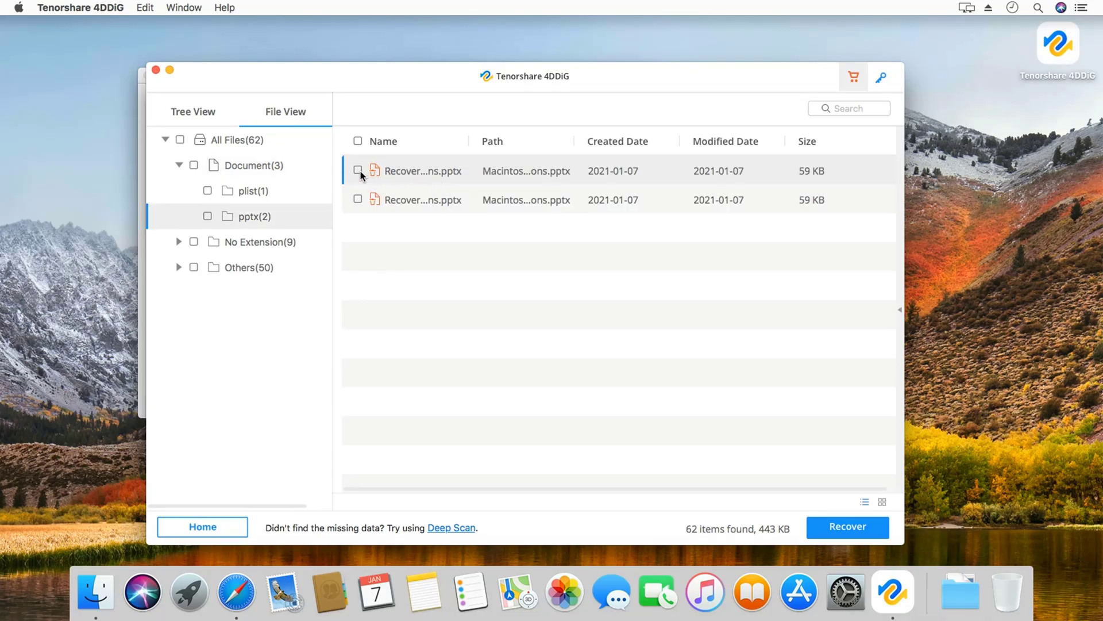
{"action": "left_click", "coordinate": [358, 170]}
Step: Register 4DDiG with the registration code when prompted on Recover
{"action": "left_click", "coordinate": [837, 529]}
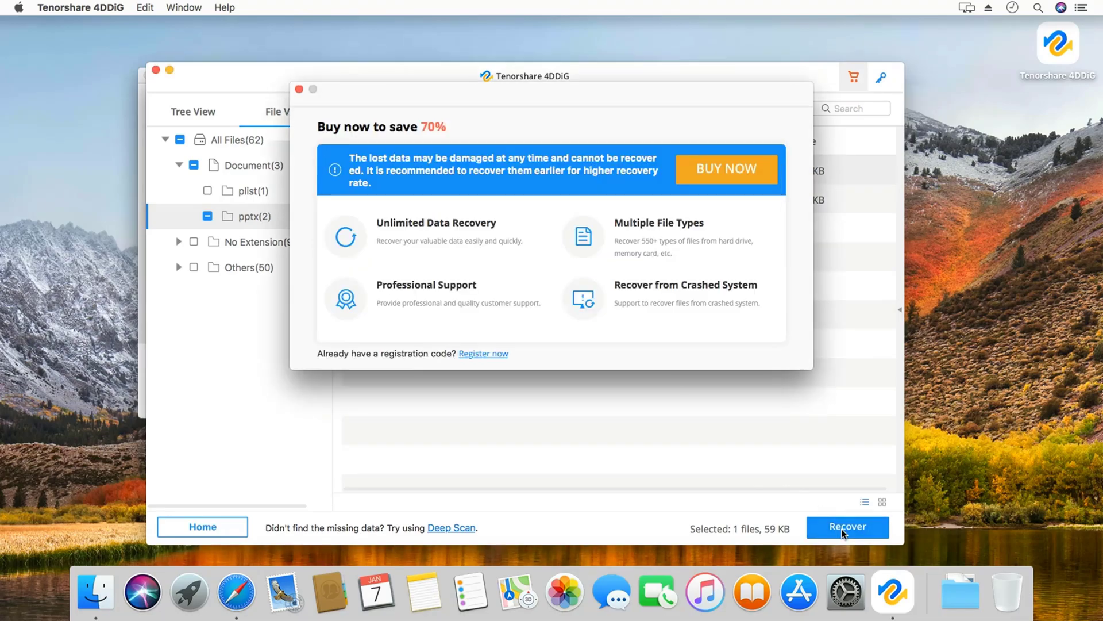
{"action": "left_click", "coordinate": [462, 354]}
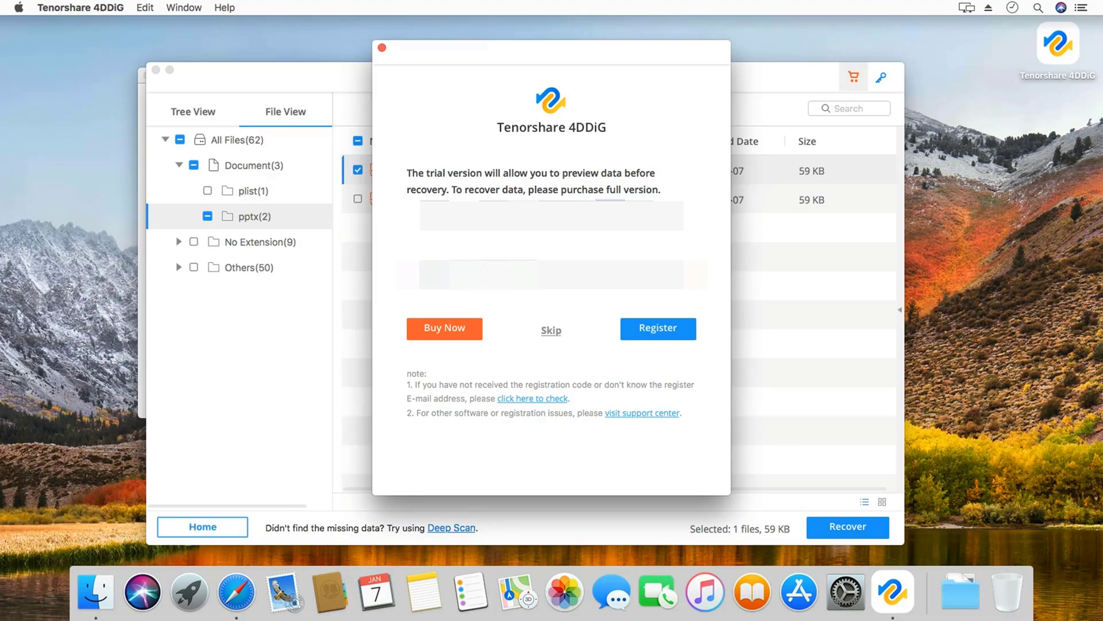
{"action": "left_click", "coordinate": [638, 330]}
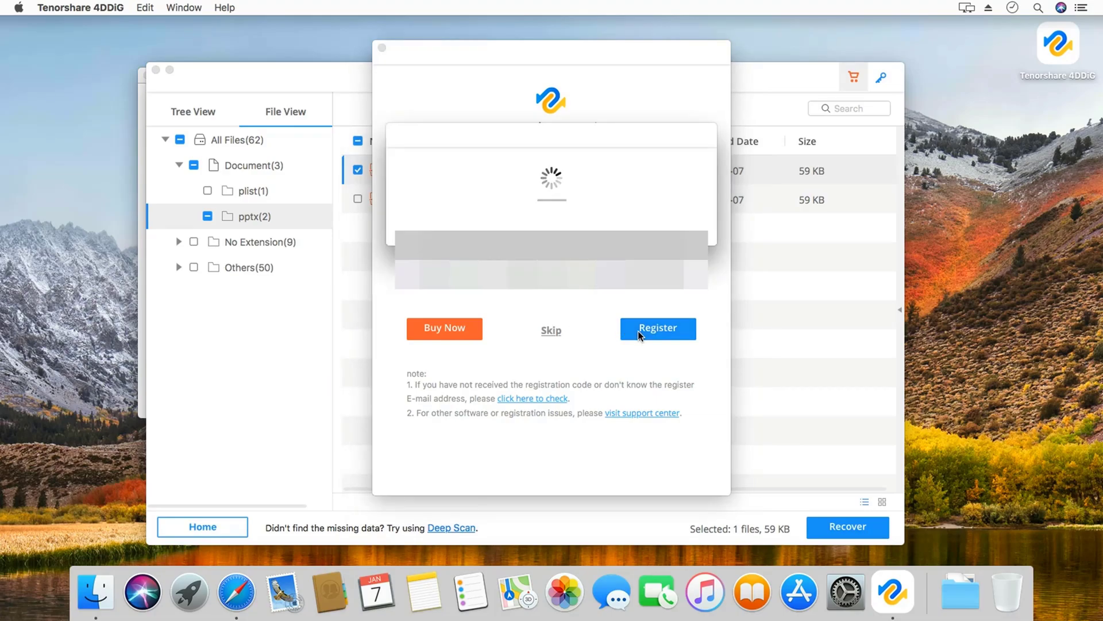
{"action": "left_click", "coordinate": [709, 259]}
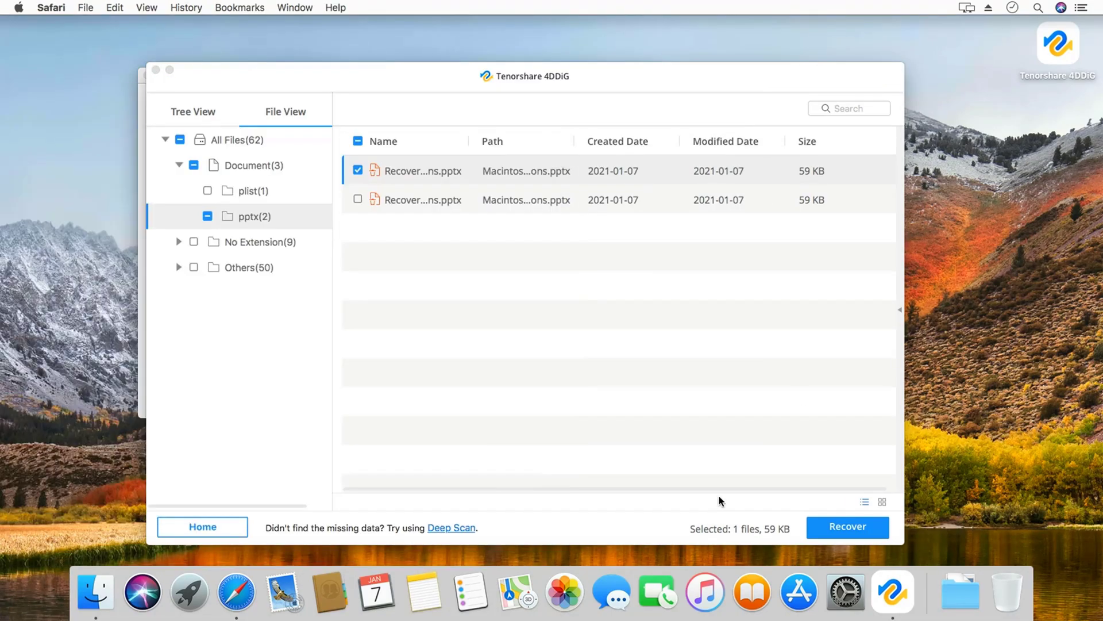
Step: Recover the checked pptx file to the Desktop
{"action": "left_click", "coordinate": [837, 527]}
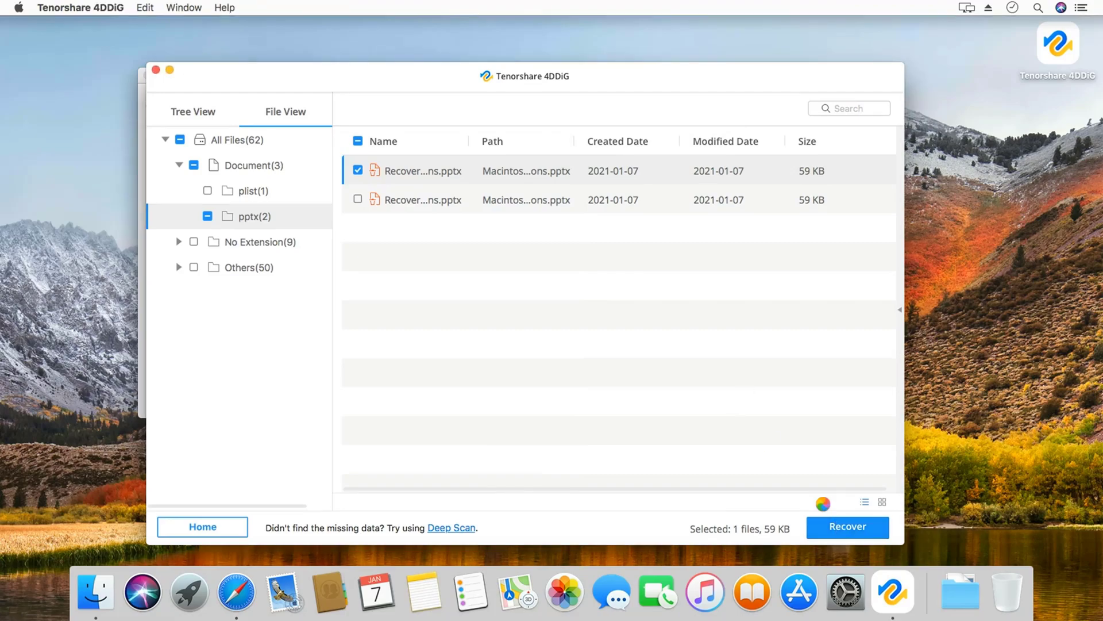
{"action": "left_click", "coordinate": [354, 182]}
{"action": "left_click", "coordinate": [765, 372]}
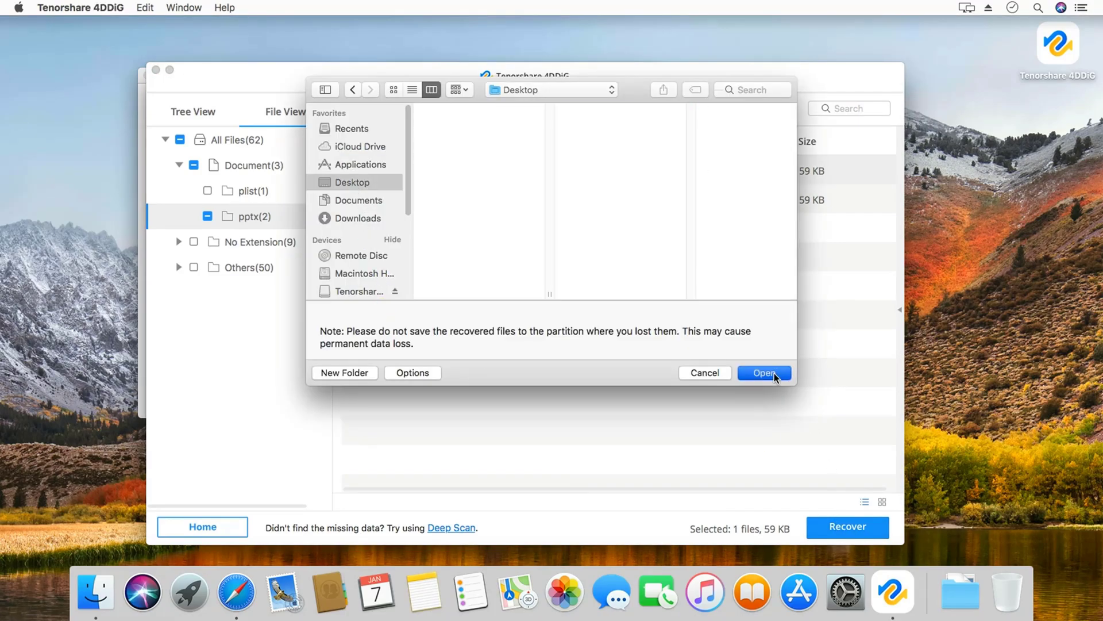
{"action": "left_click", "coordinate": [661, 231]}
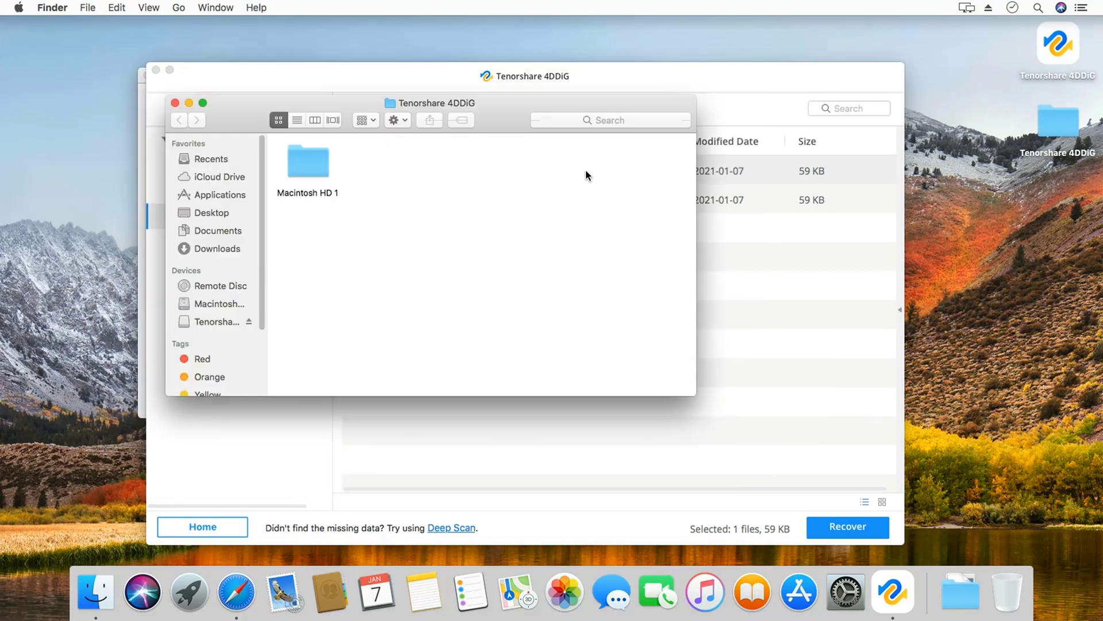
Step: Open the Macintosh HD 1 folder and then its Trashes folder in the recovery output
{"action": "left_click", "coordinate": [322, 166]}
{"action": "double_click", "coordinate": [309, 170]}
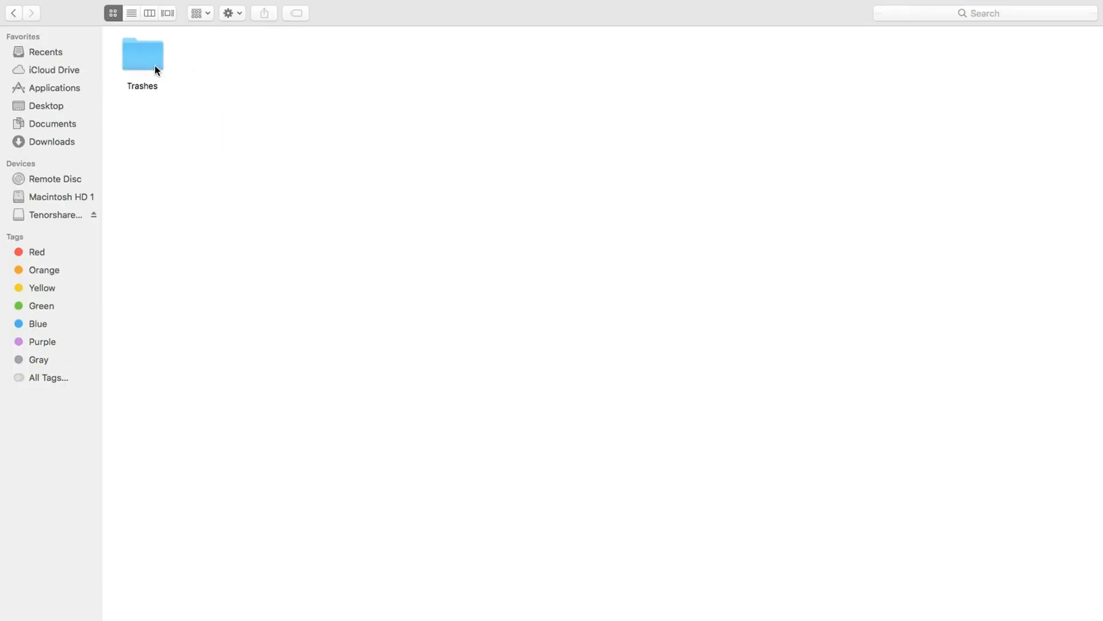
{"action": "left_click", "coordinate": [152, 93]}
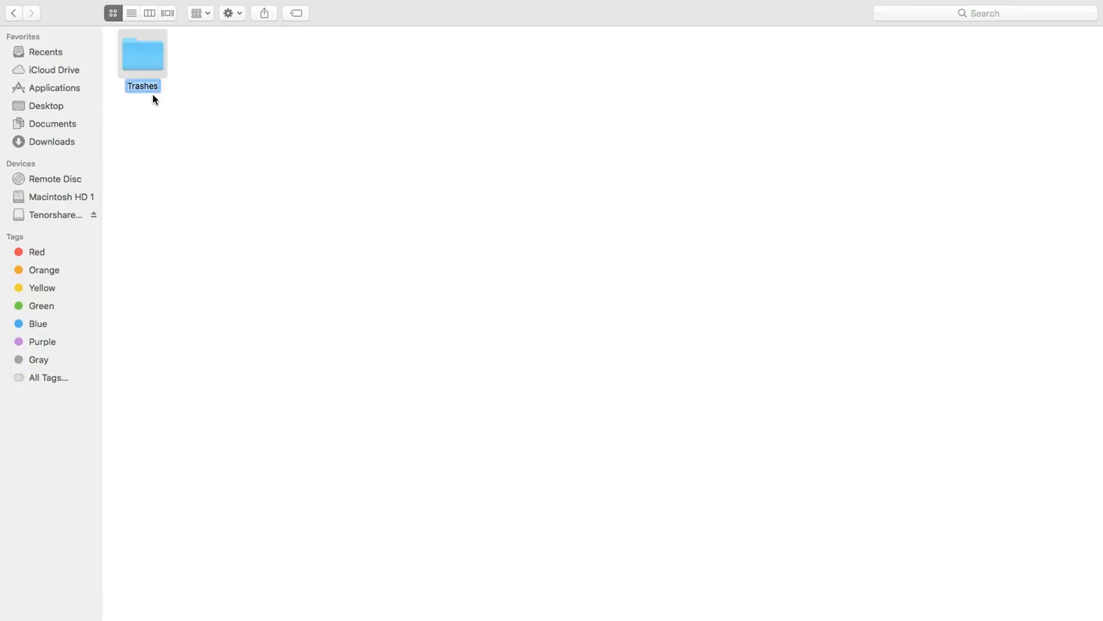
{"action": "double_click", "coordinate": [148, 67]}
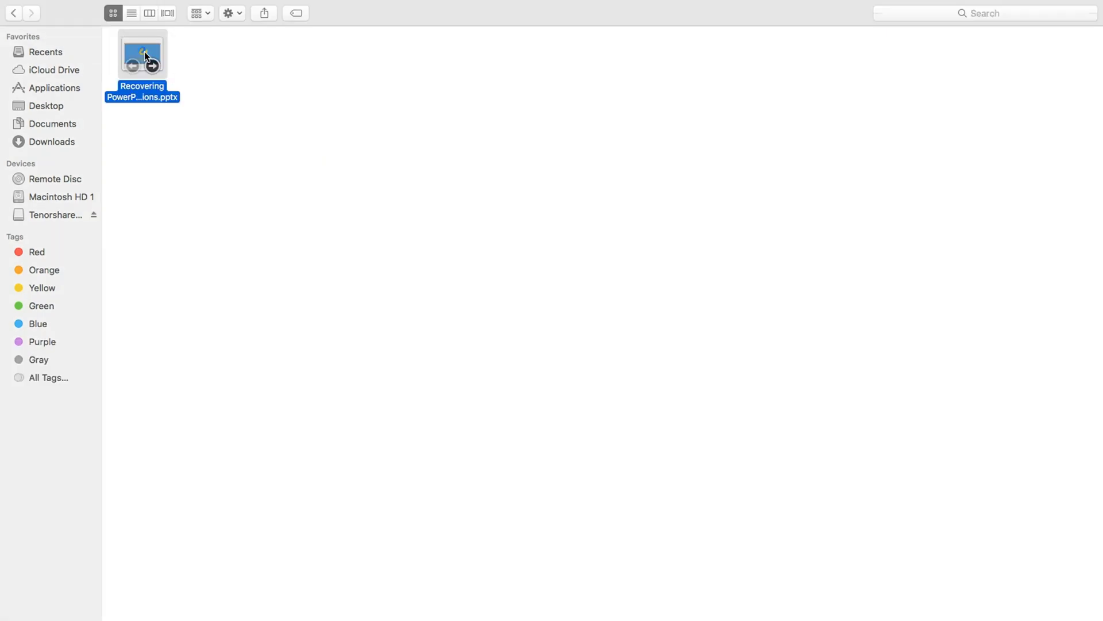
{"action": "double_click", "coordinate": [148, 80]}
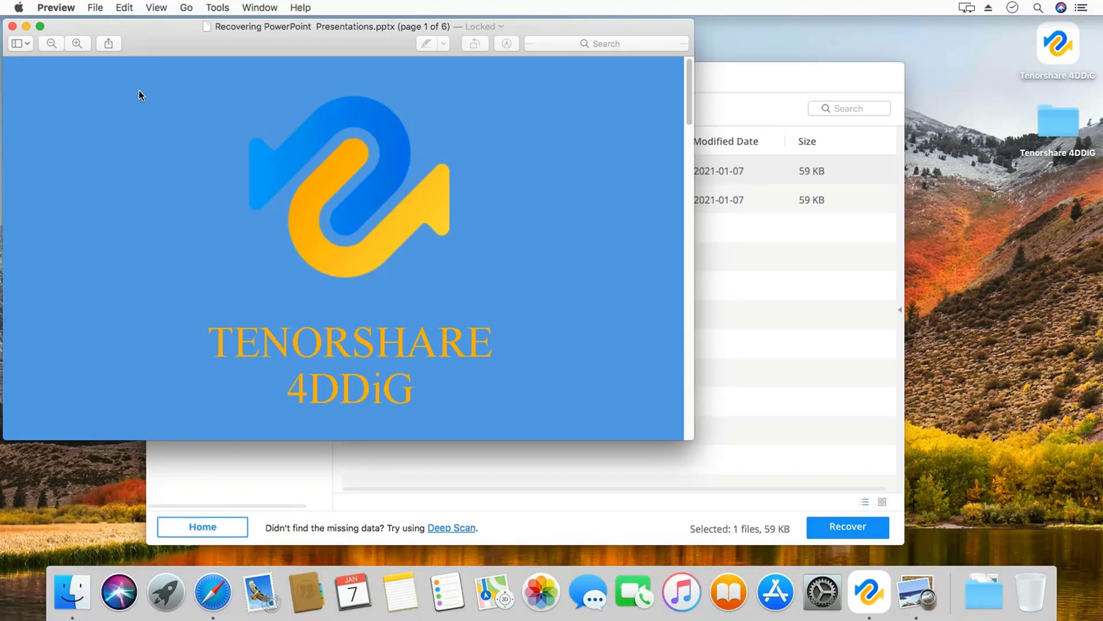